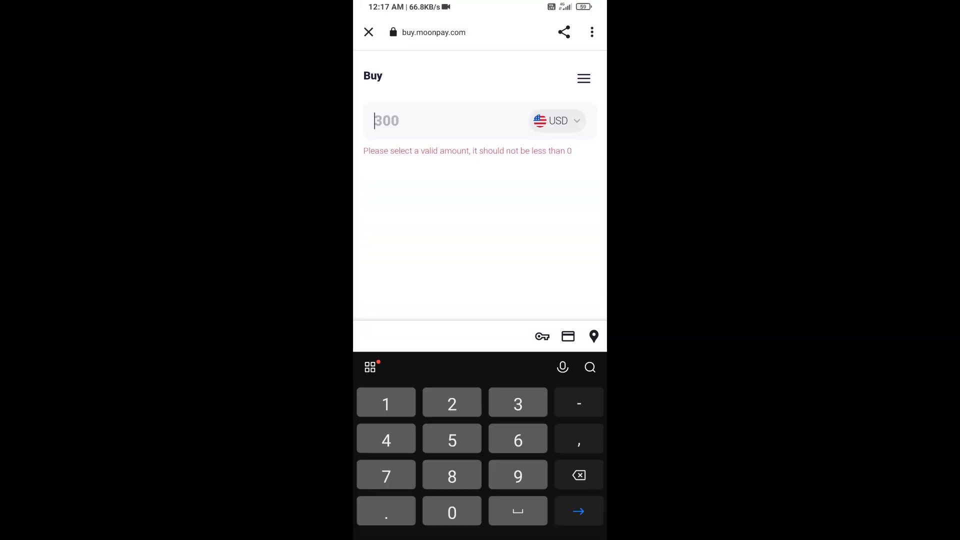
pyautogui.write('50')
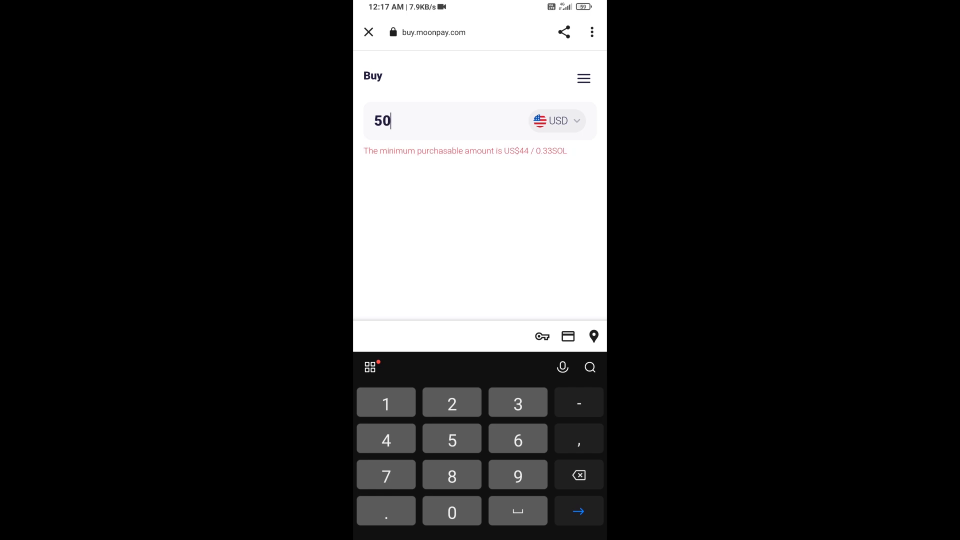
# Close the MoonPay purchase page after the 50 USD minimum-amount error
pyautogui.click(368, 31)
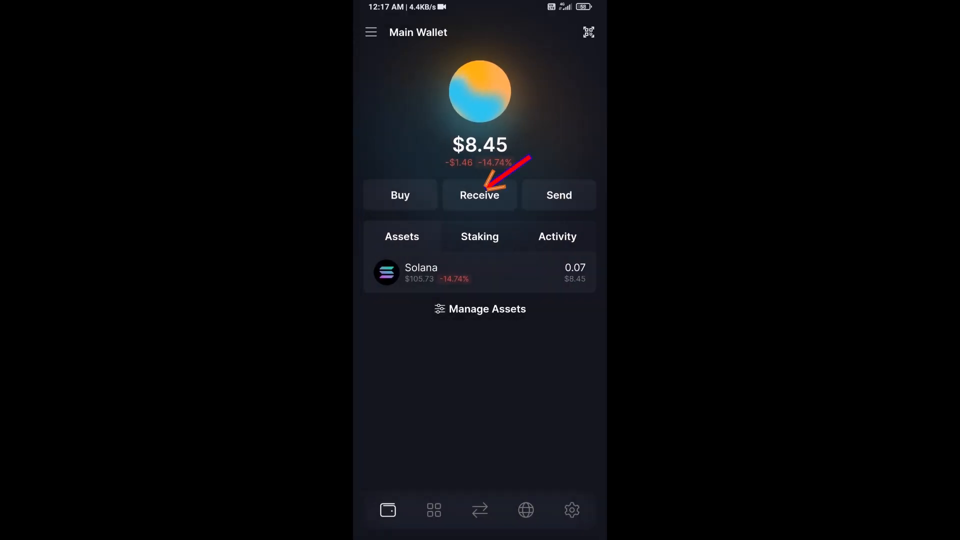
pyautogui.click(479, 195)
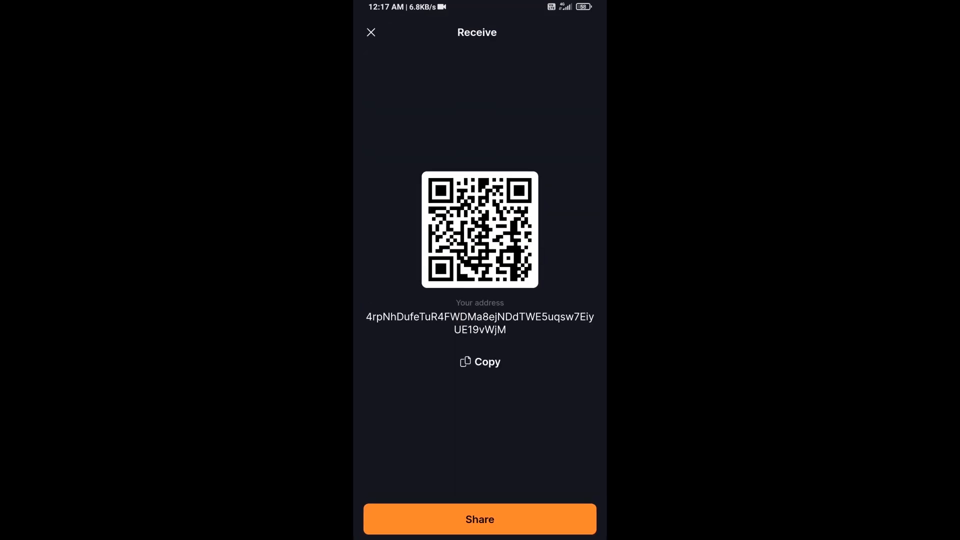
pyautogui.click(370, 32)
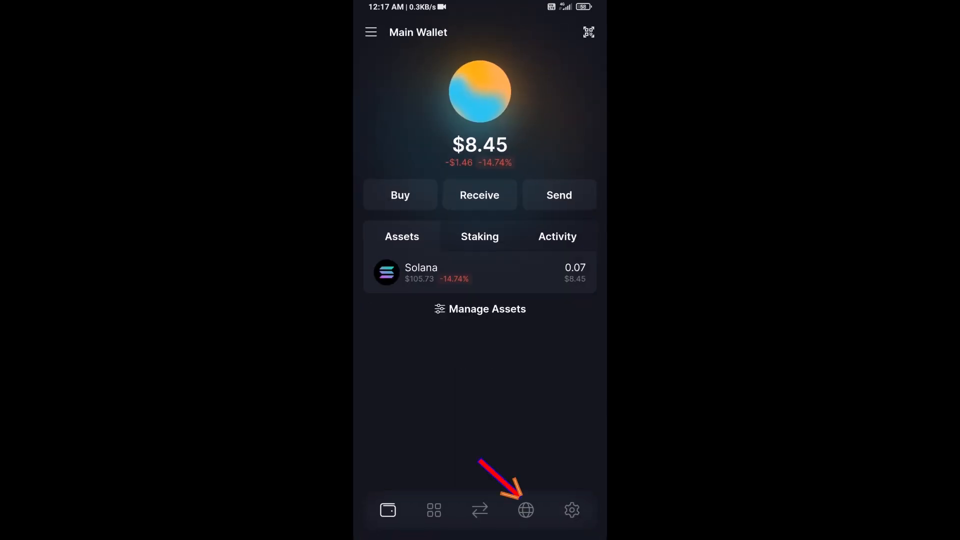
# Load raydium.io in Solflare's in-app browser
pyautogui.click(526, 509)
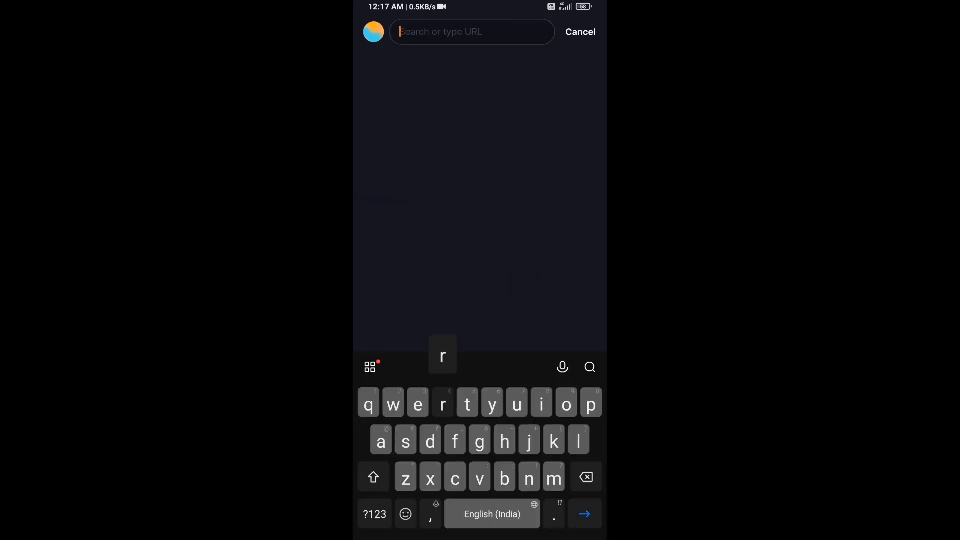
pyautogui.write('rayd')
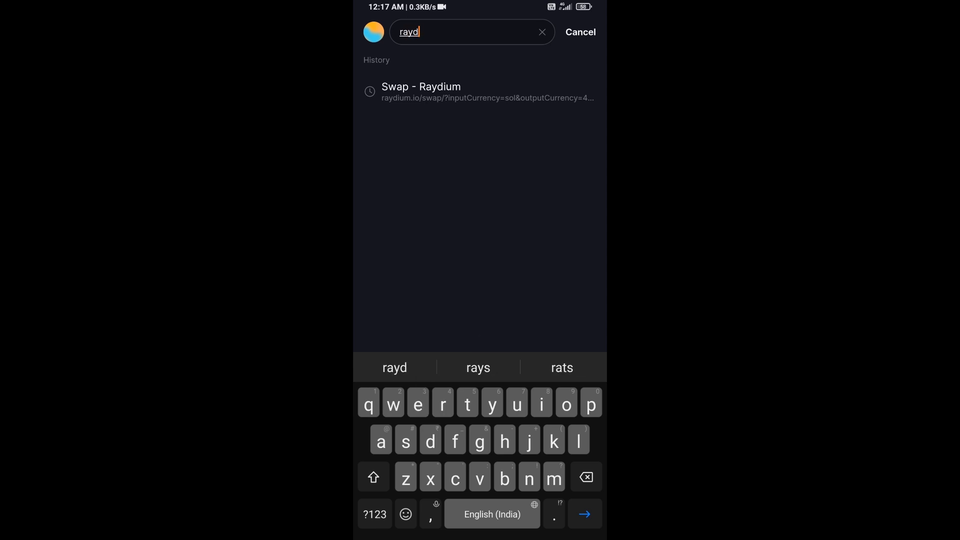
pyautogui.write('ium')
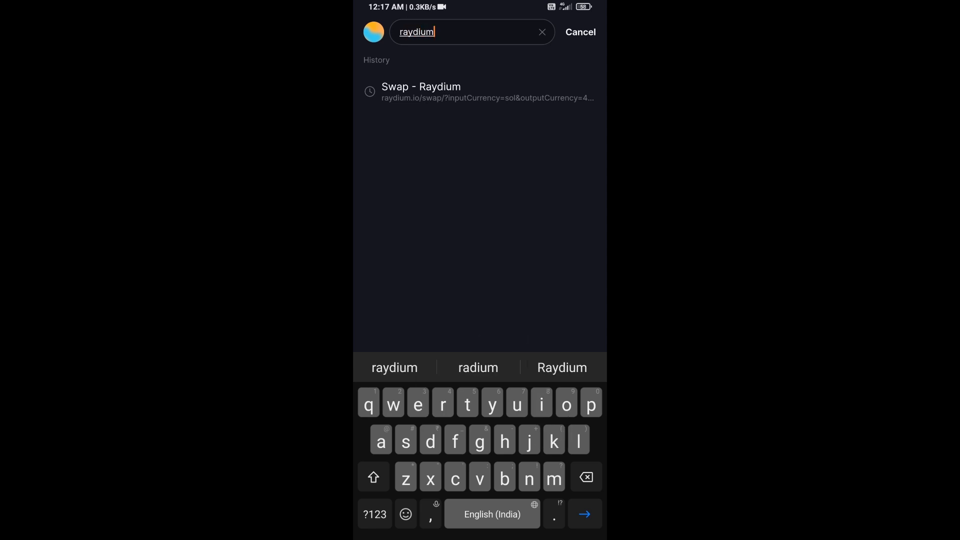
pyautogui.write('.io')
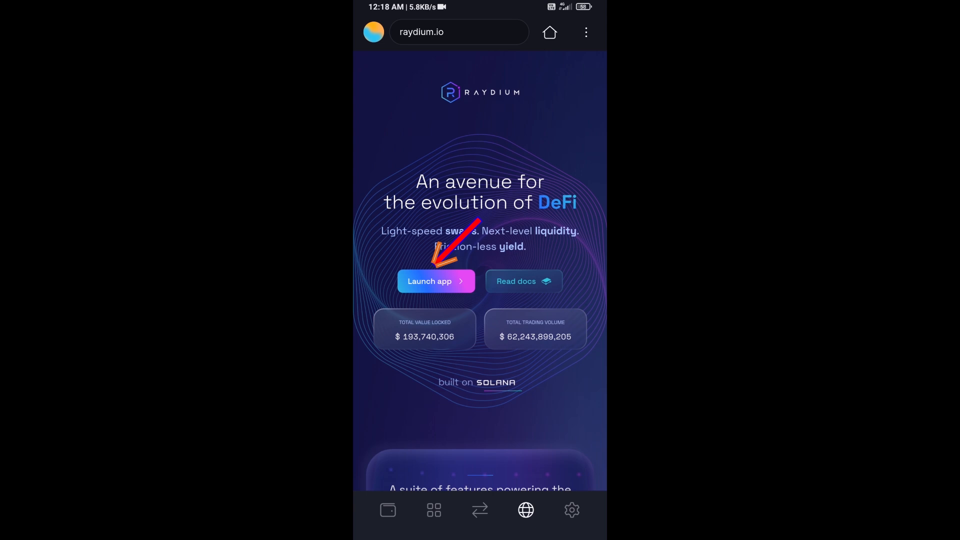
# Launch the Raydium app, connect the Main Wallet, and bring up recent apps
pyautogui.click(435, 280)
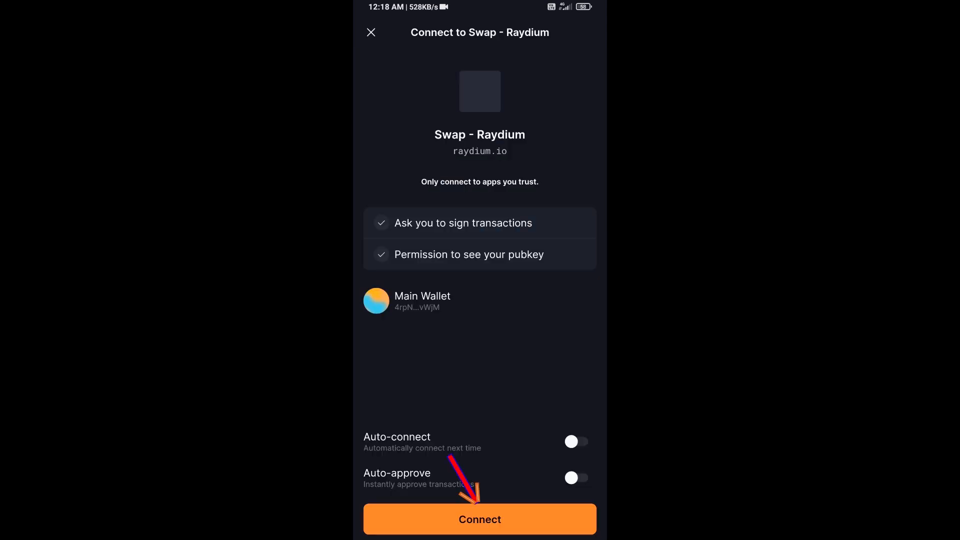
pyautogui.click(479, 519)
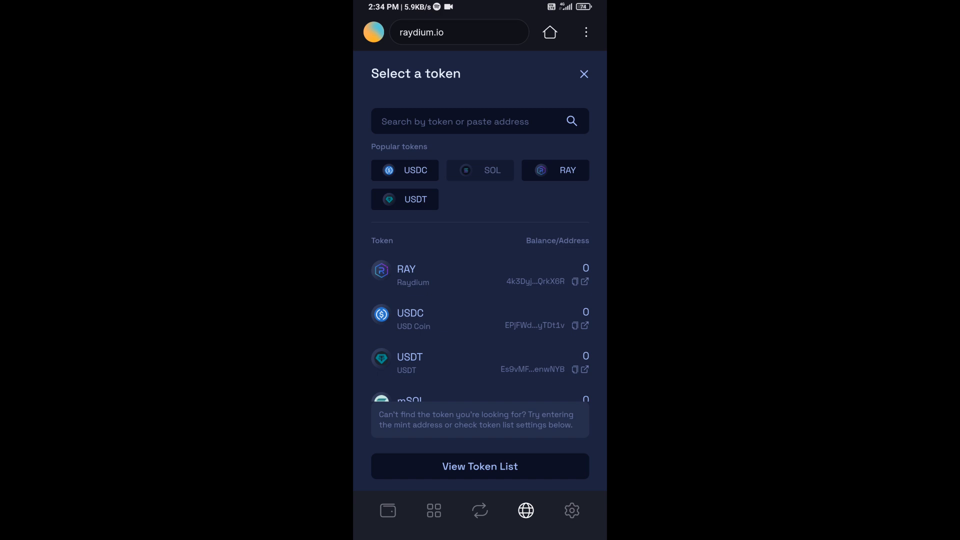
pyautogui.press('super')
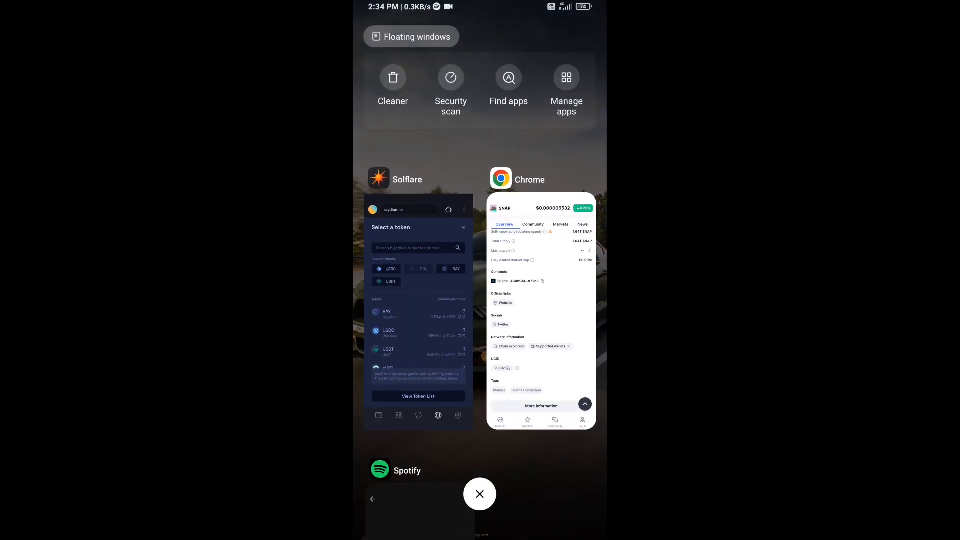
# Copy SNAP's Solana contract address from CoinMarketCap in Chrome and return to Raydium
pyautogui.click(540, 307)
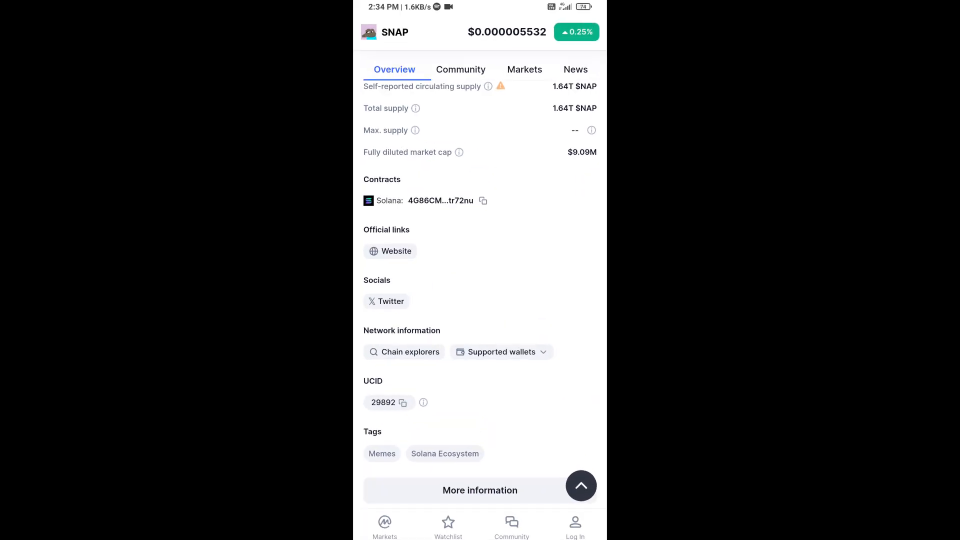
pyautogui.click(483, 200)
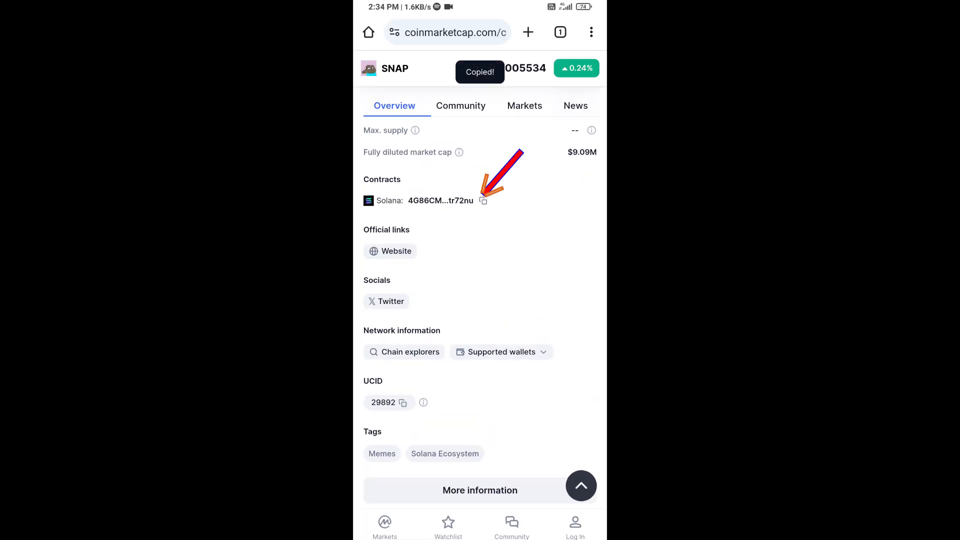
pyautogui.hotkey('alt', 'Tab')
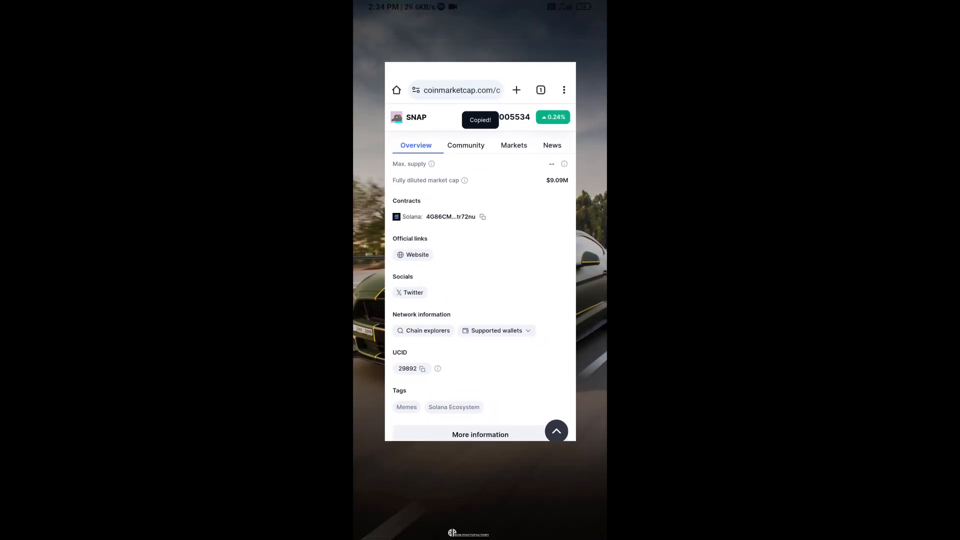
pyautogui.click(540, 308)
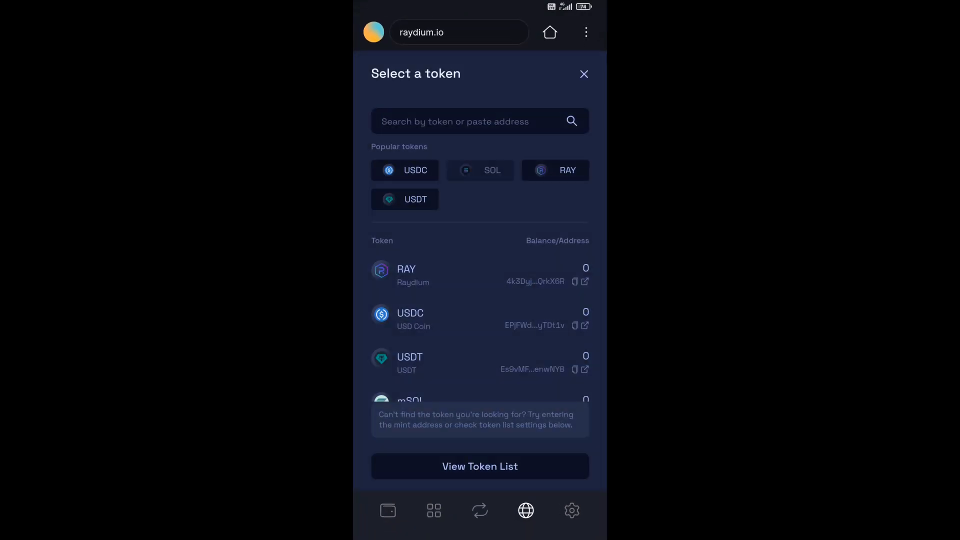
# Search the pasted contract address and choose $NAP as the token to receive for SOL
pyautogui.click(469, 121)
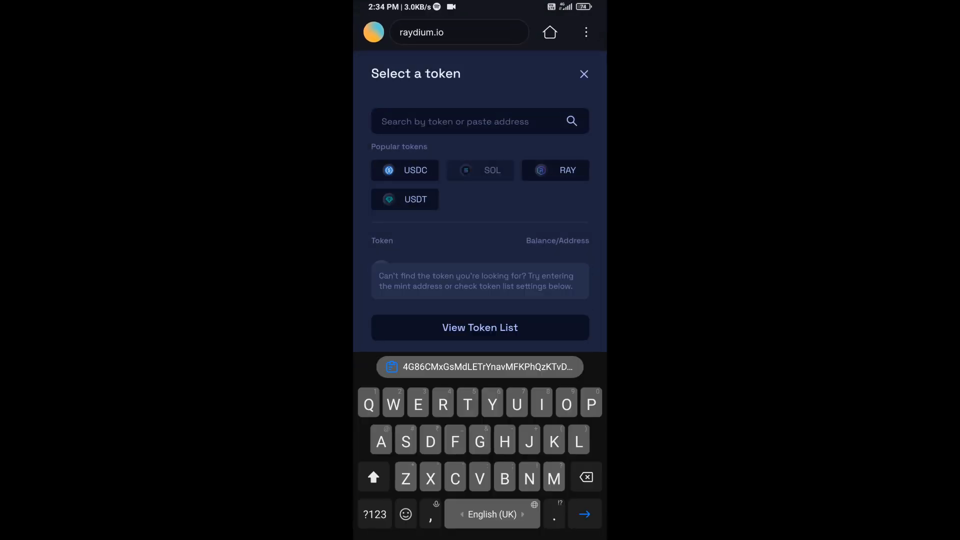
pyautogui.click(480, 366)
pyautogui.press('Return')
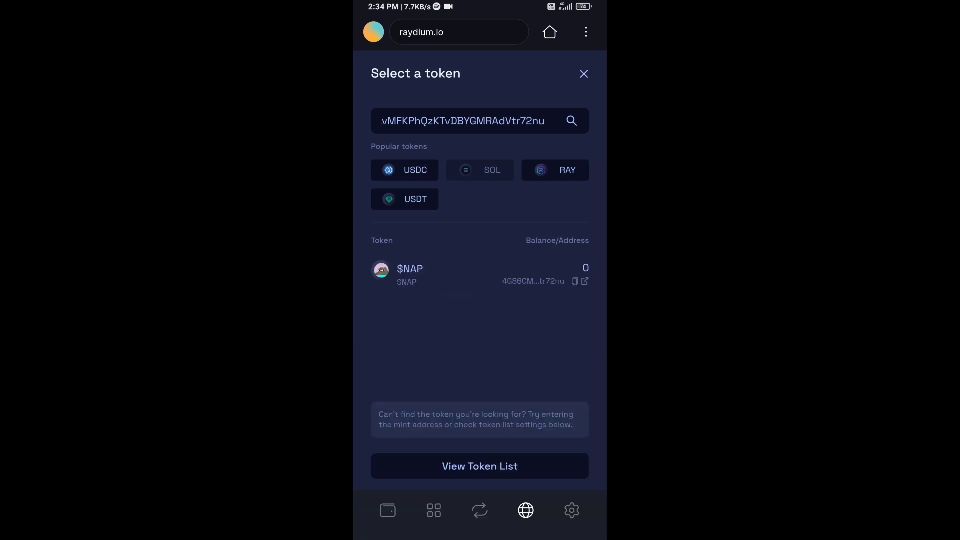
pyautogui.click(410, 274)
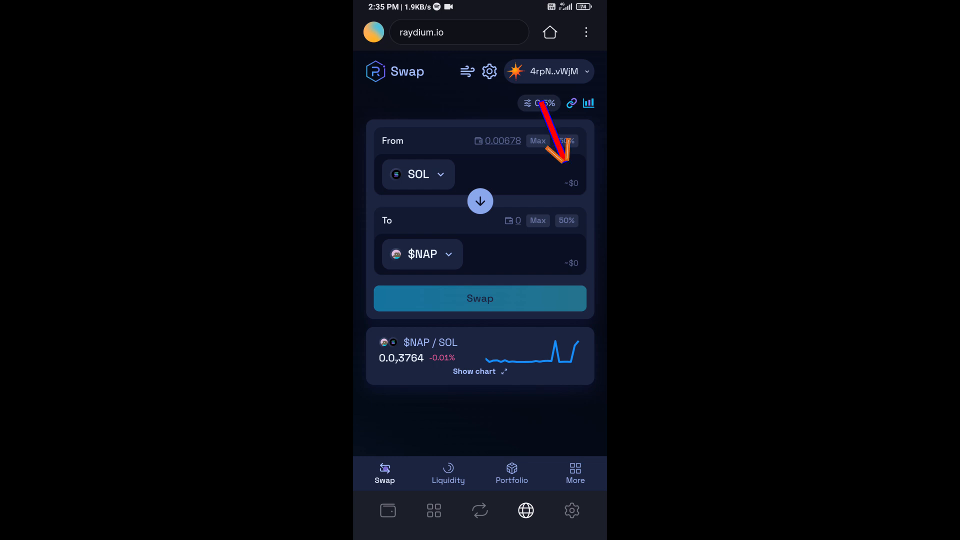
# Enter 0.0005 SOL to swap, quoting about 13,230 $NAP with a 0.01 SOL fee warning
pyautogui.click(555, 172)
pyautogui.write('0')
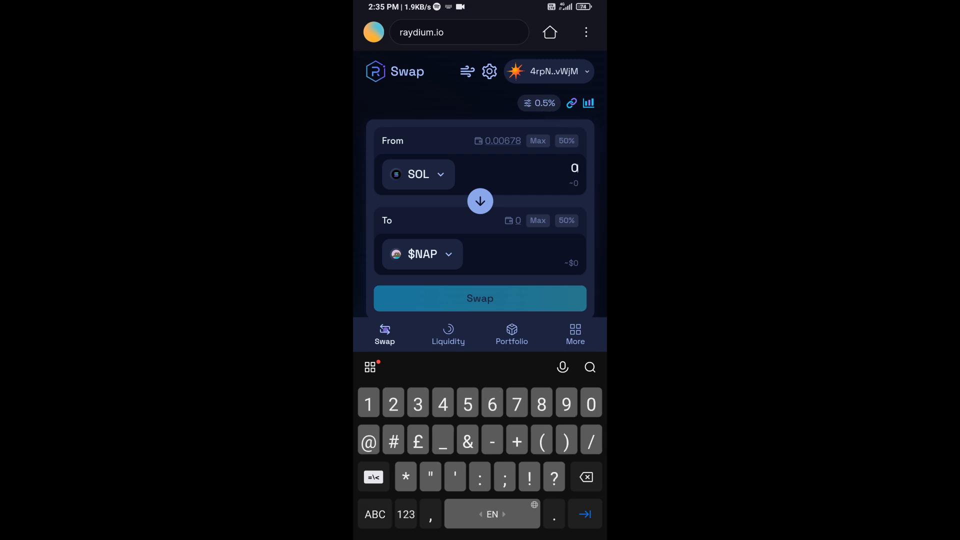
pyautogui.write('.0005')
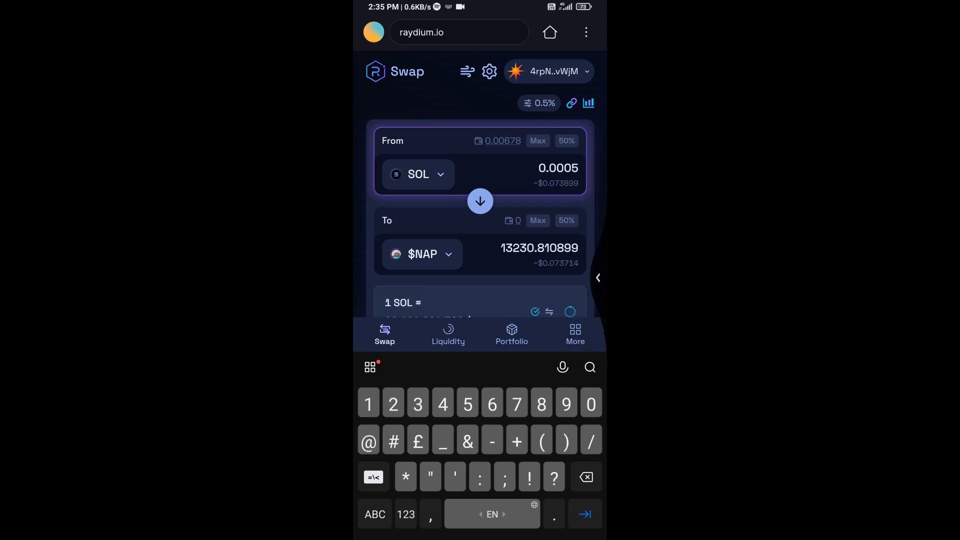
pyautogui.press('Return')
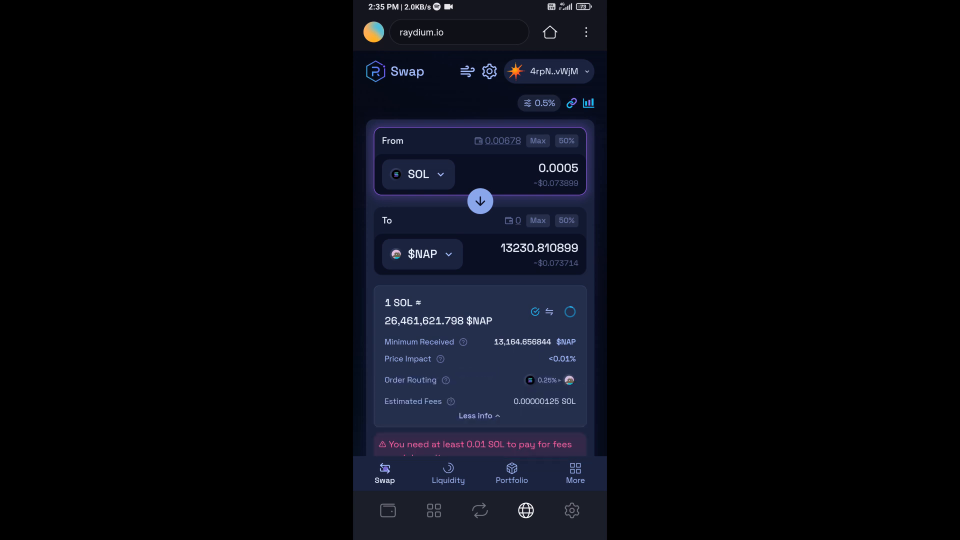
pyautogui.click(478, 416)
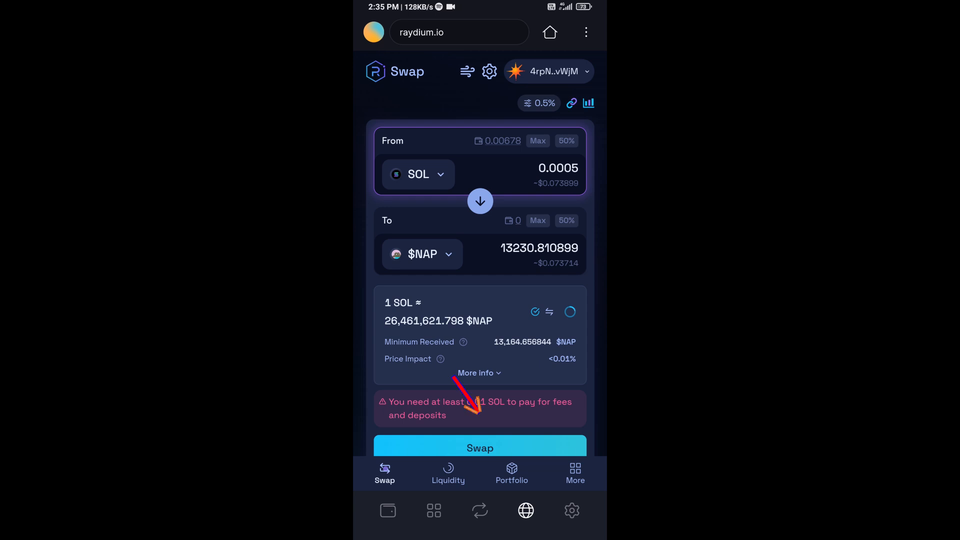
# Submit the 0.0005 SOL to $NAP swap so the transaction starts initiating
pyautogui.click(480, 447)
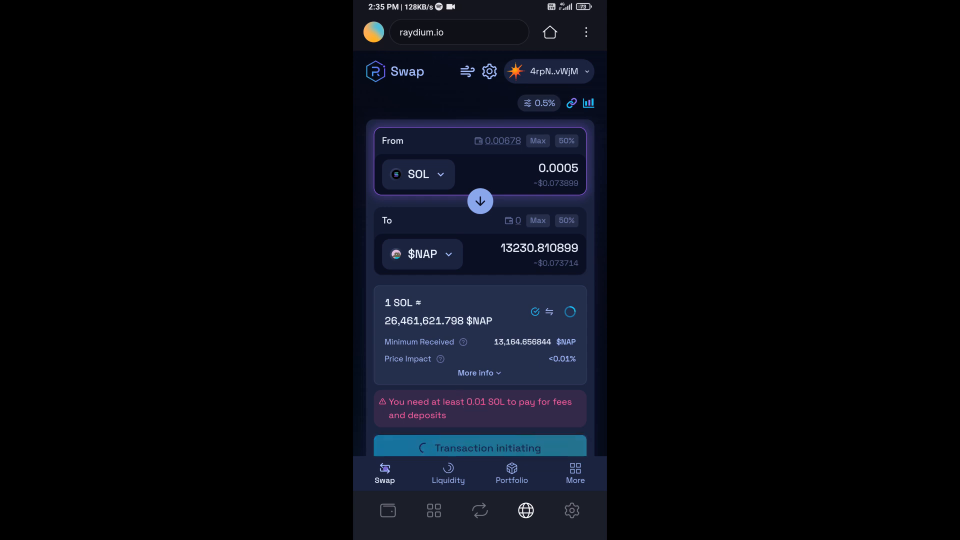